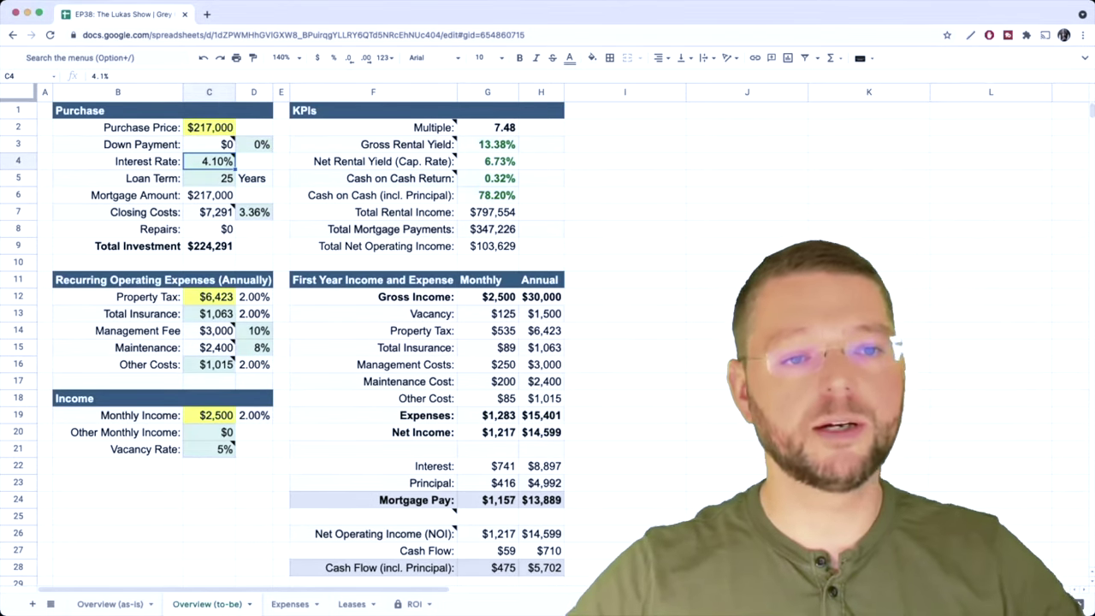
Review the Purchase inputs from the interest rate and loan term through mortgage amount, closing costs and repairs.
{"action": "left_click", "coordinate": [208, 178]}
{"action": "left_click", "coordinate": [209, 161]}
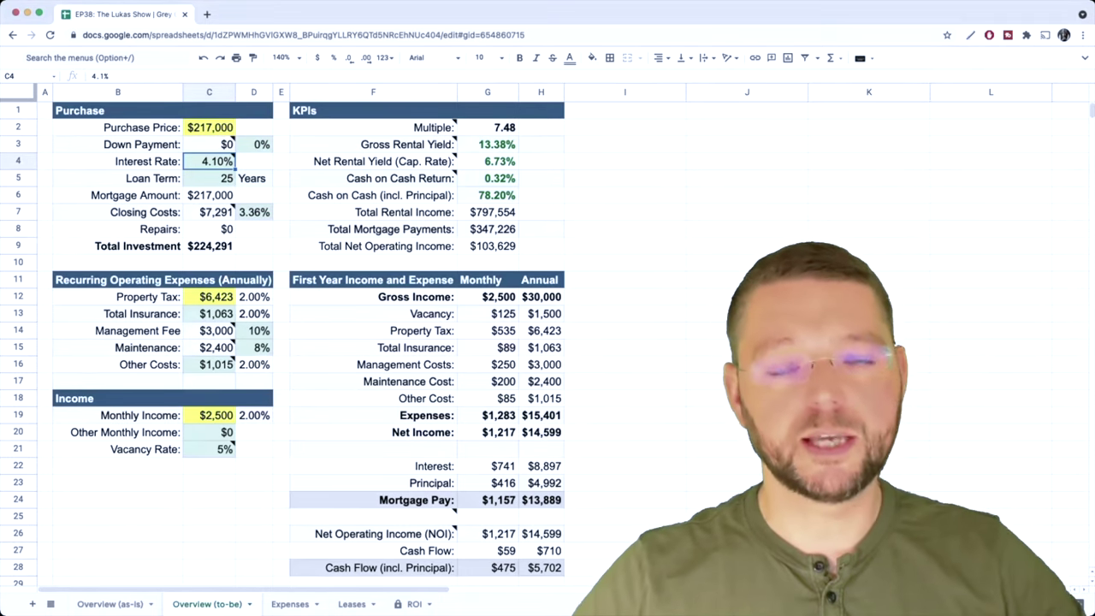
{"action": "left_click", "coordinate": [209, 178]}
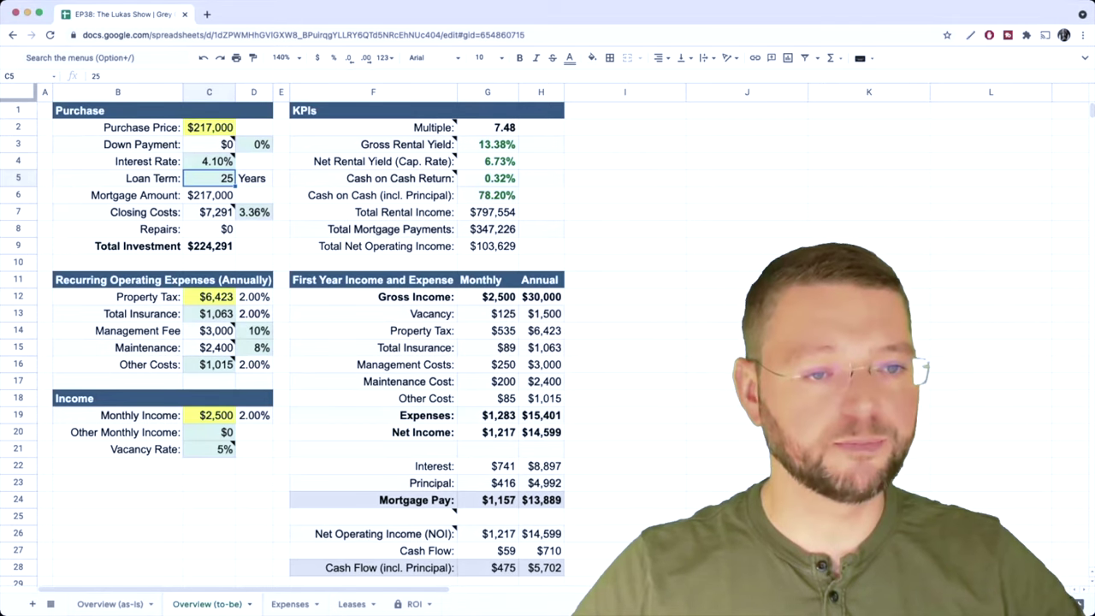
{"action": "left_click", "coordinate": [209, 195]}
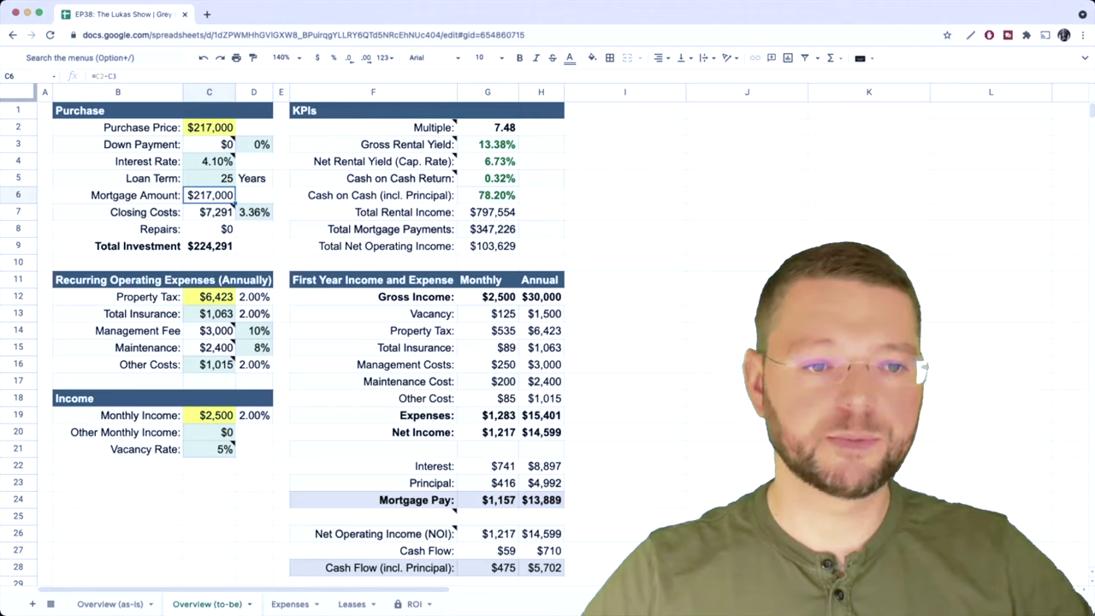
{"action": "left_click", "coordinate": [209, 212]}
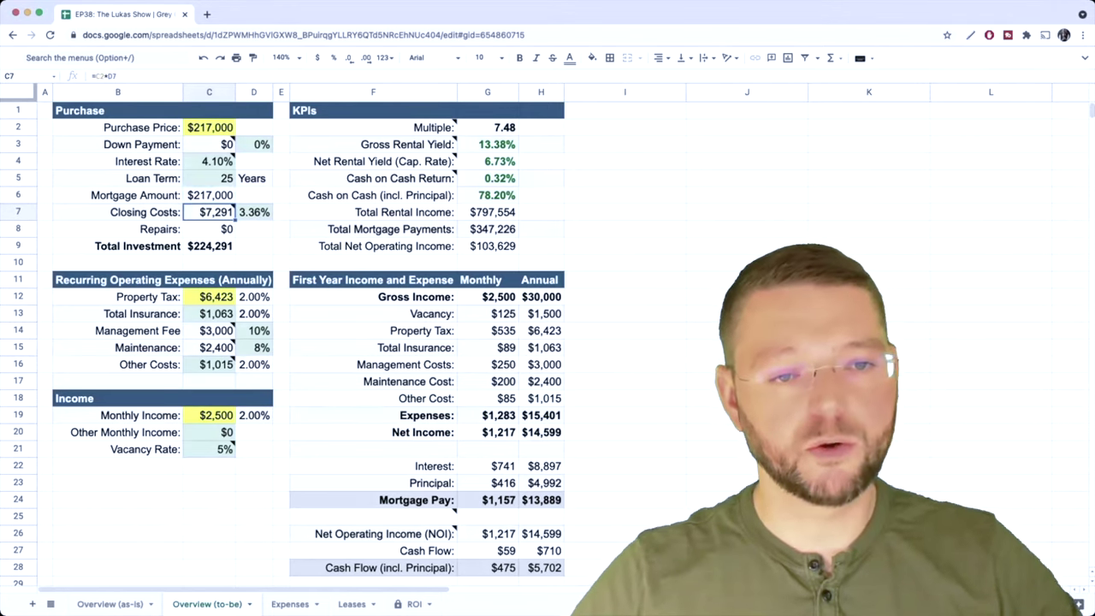
{"action": "left_click", "coordinate": [254, 212]}
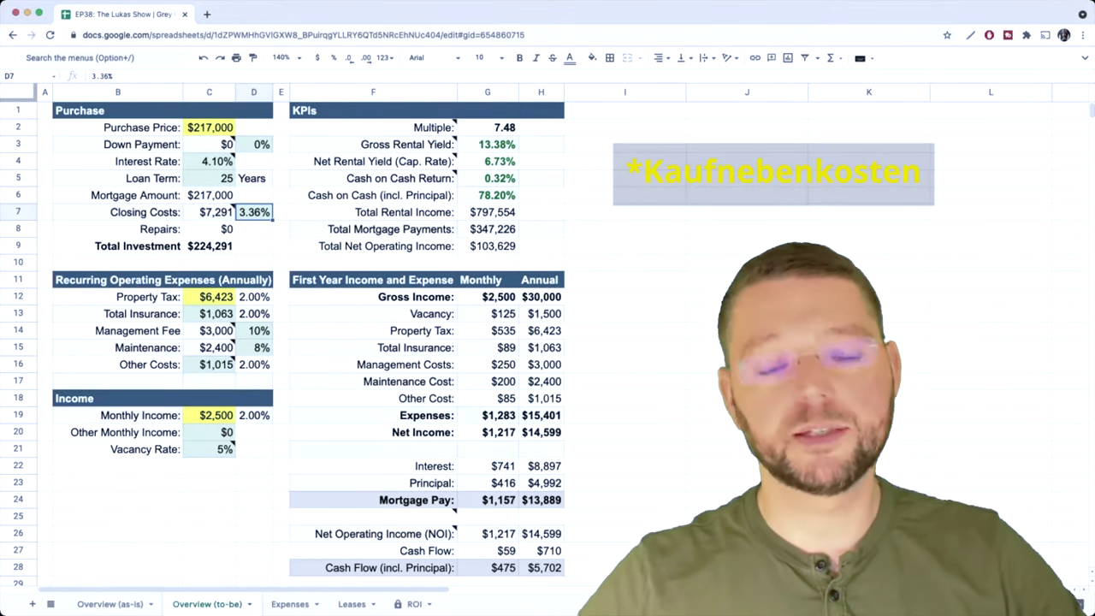
{"action": "left_click", "coordinate": [209, 213]}
{"action": "left_click", "coordinate": [209, 229]}
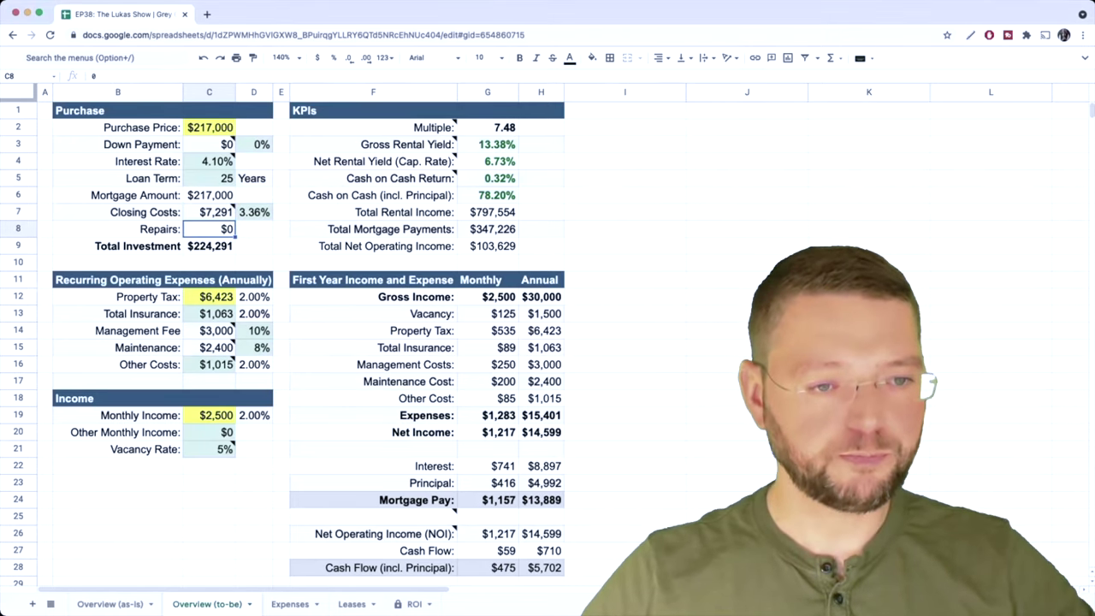
Check the property tax entry and set the annual Total Insurance expense to 1003.
{"action": "left_click", "coordinate": [209, 297]}
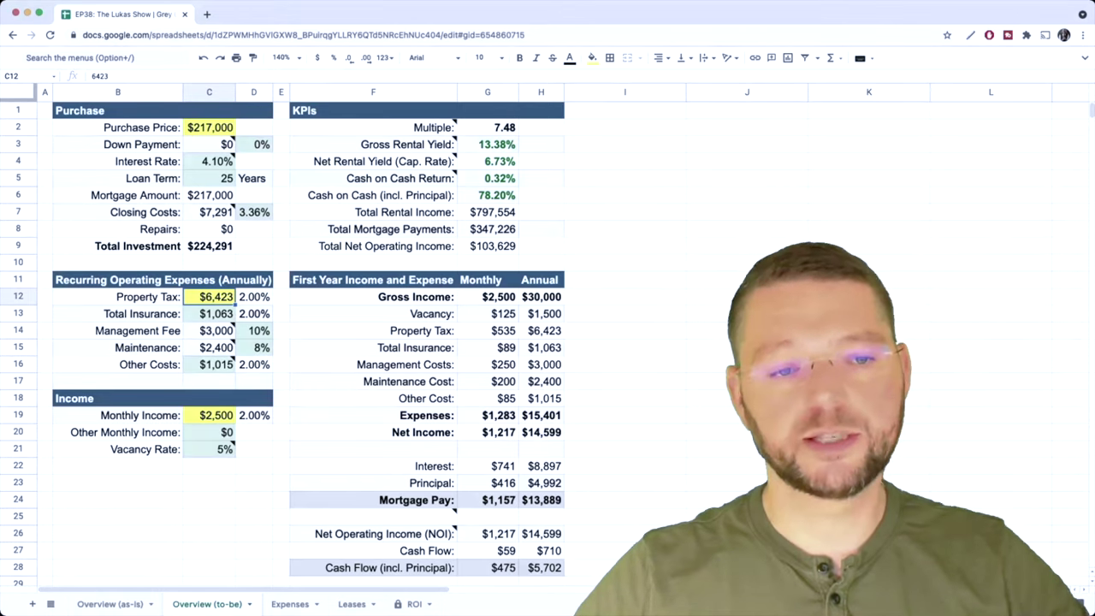
{"action": "left_click", "coordinate": [208, 313]}
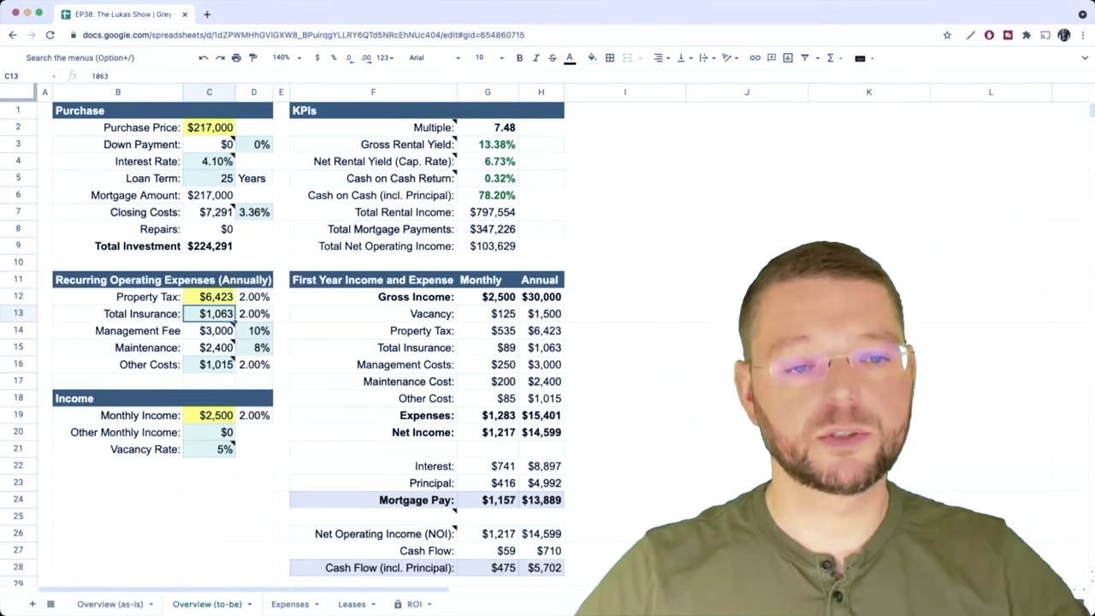
{"action": "key", "text": "Return"}
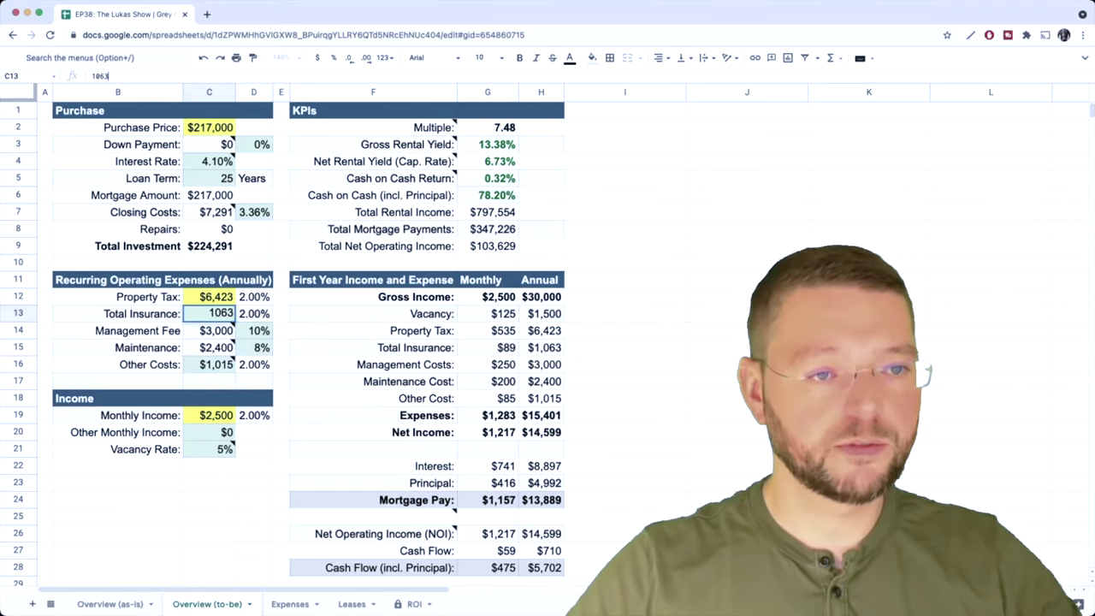
{"action": "key", "text": "BackSpace"}
{"action": "key", "text": "BackSpace"}
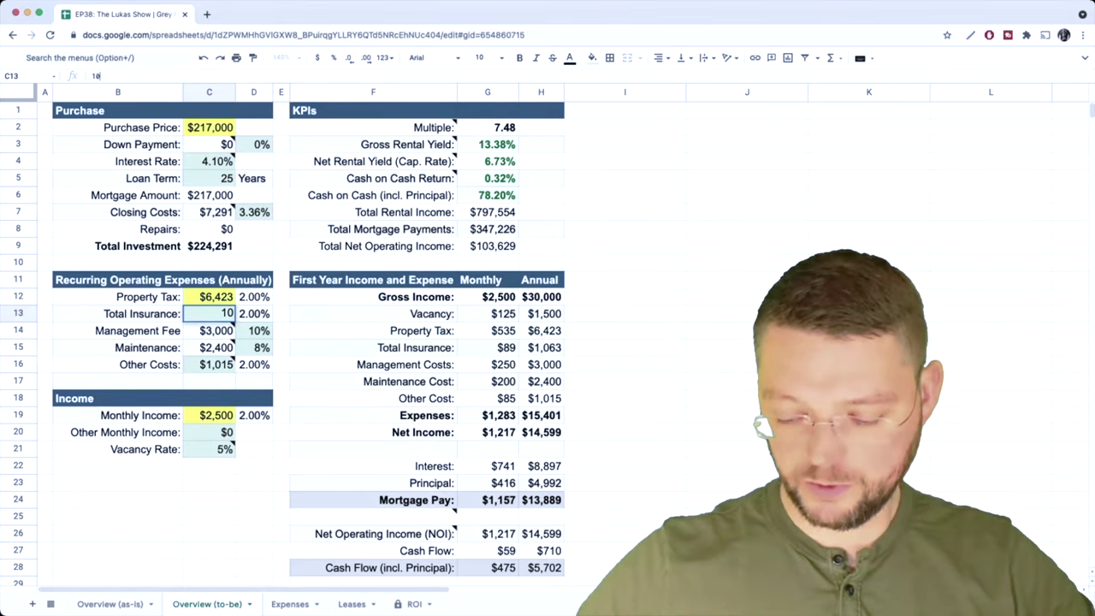
{"action": "type", "text": "03"}
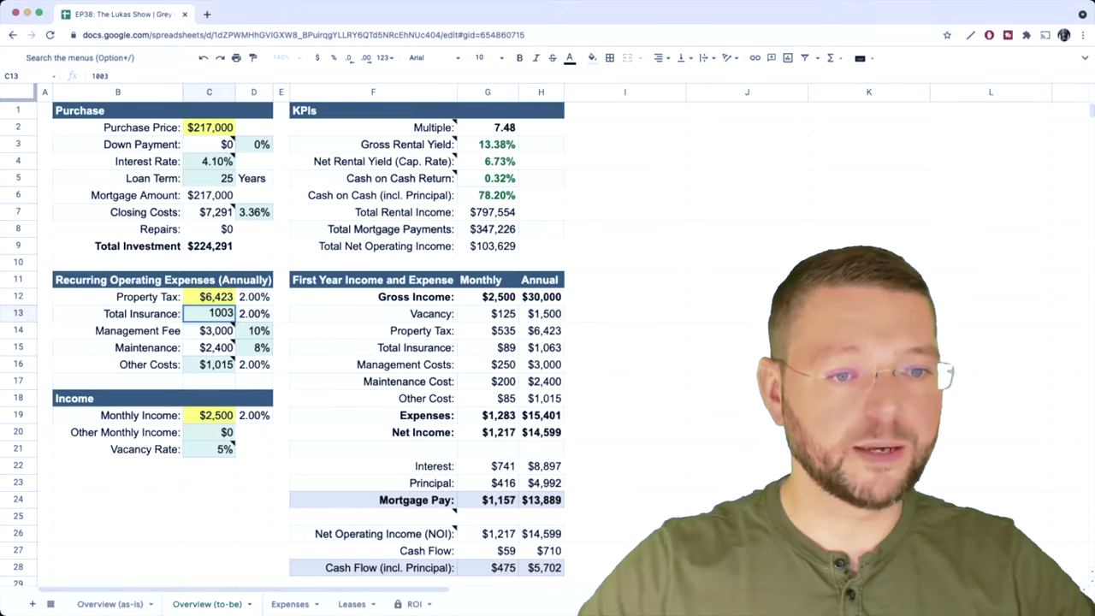
{"action": "key", "text": "Return"}
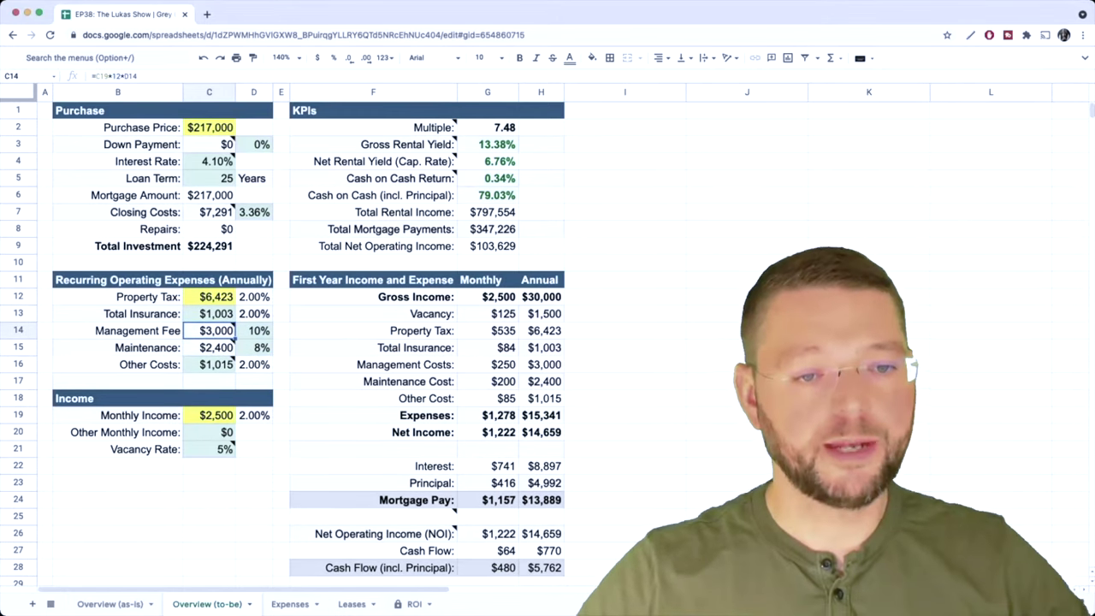
Review the management fee and maintenance percentages and the Other Costs formula in the recurring operating expenses.
{"action": "left_click", "coordinate": [254, 331]}
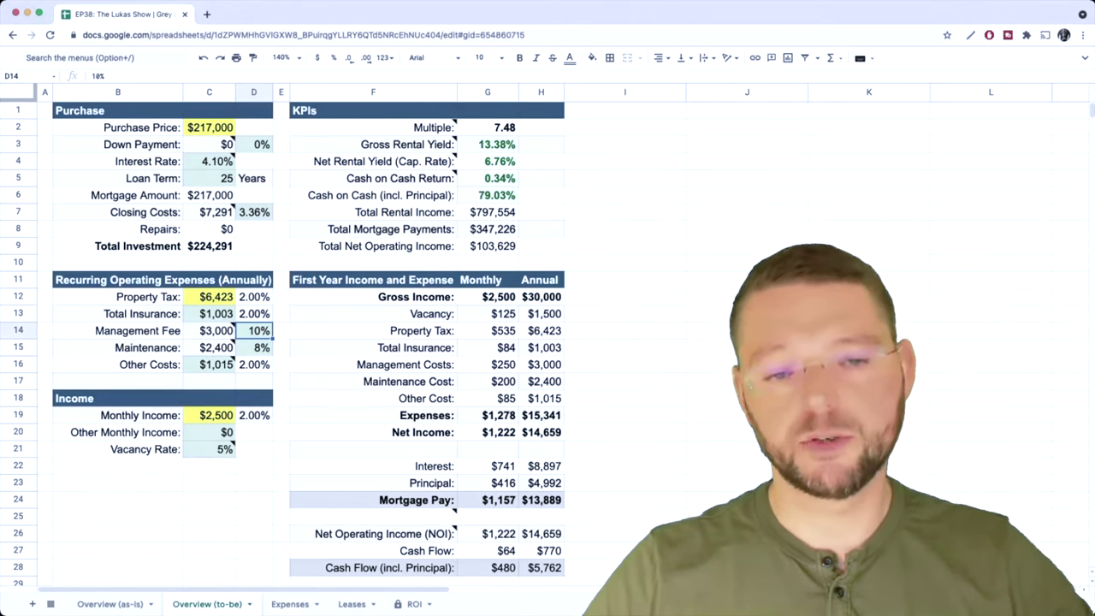
{"action": "left_click", "coordinate": [254, 348]}
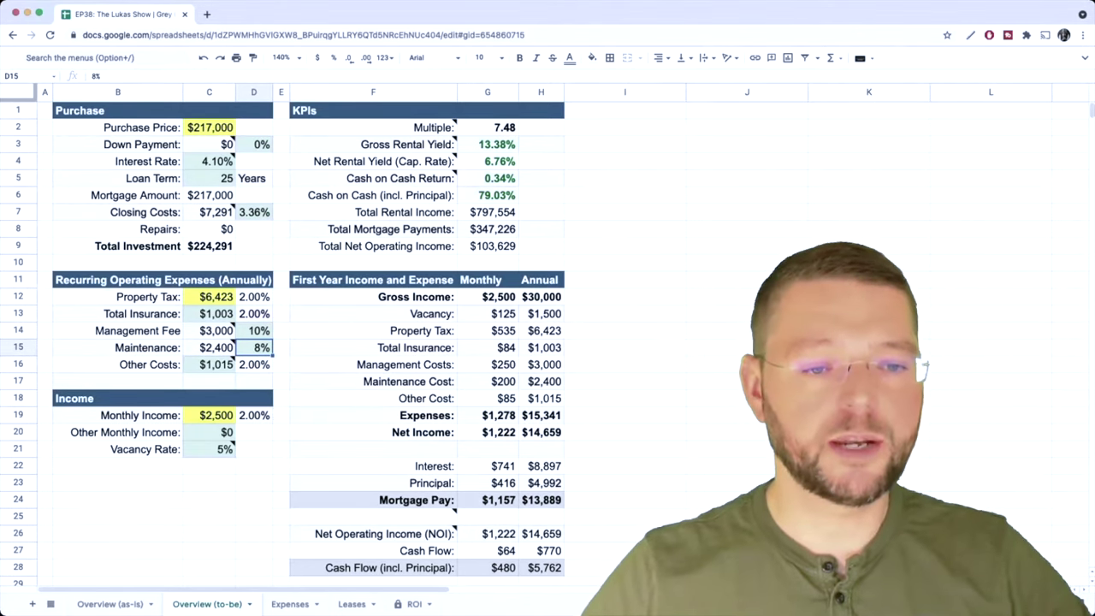
{"action": "key", "text": "Left"}
{"action": "key", "text": "Down"}
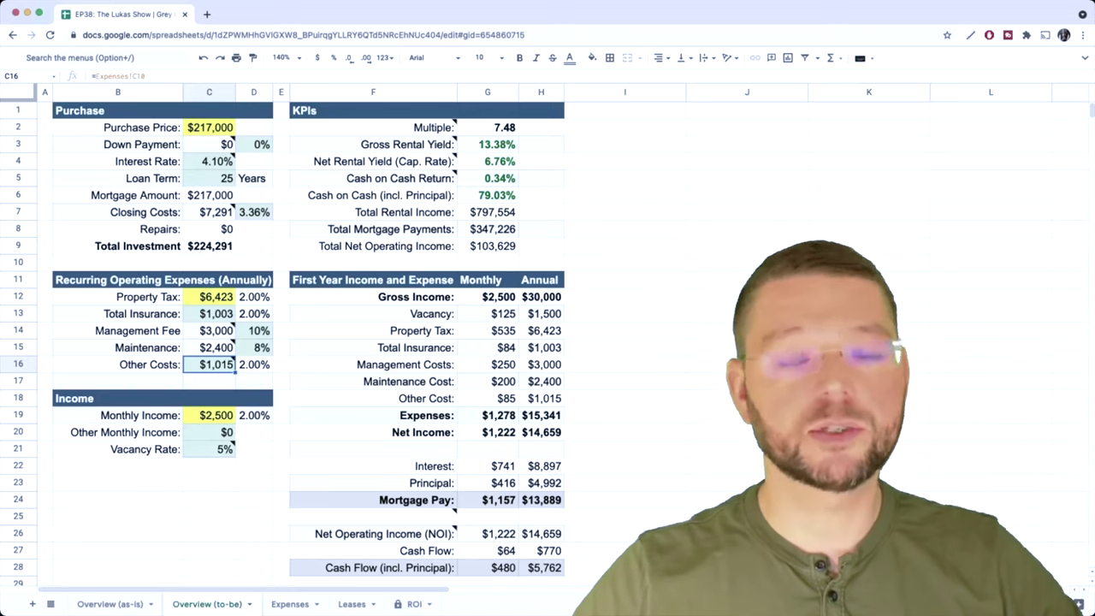
{"action": "left_click", "coordinate": [209, 348]}
{"action": "left_click", "coordinate": [209, 364]}
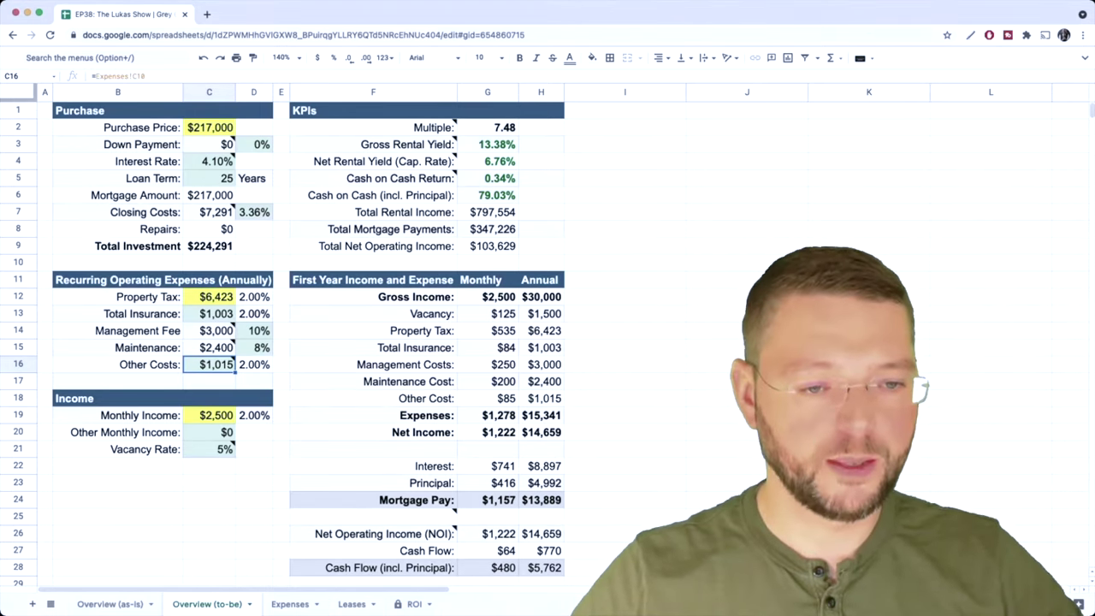
Trace the monthly income to the Leases sheet and examine the as-is and to-be rents of both apartments.
{"action": "key", "text": "Down"}
{"action": "key", "text": "Down"}
{"action": "key", "text": "Down"}
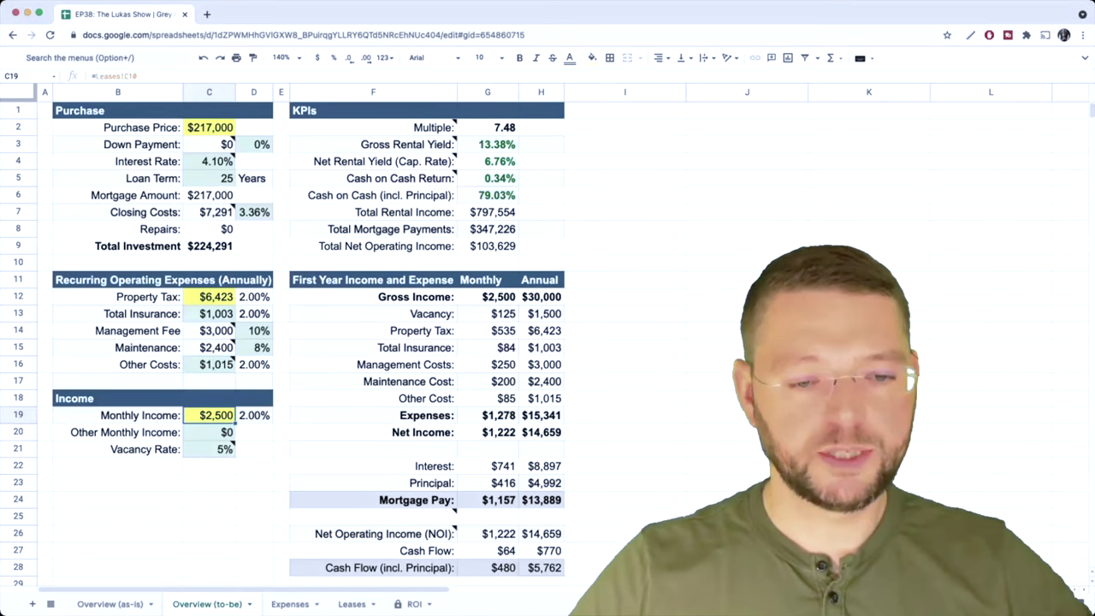
{"action": "left_click", "coordinate": [352, 604]}
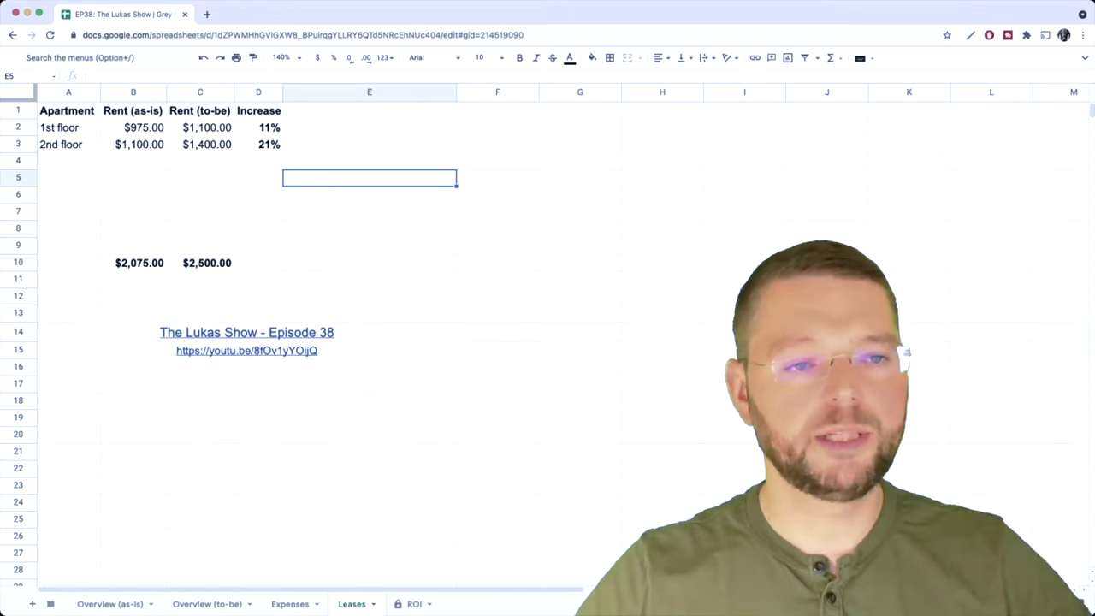
{"action": "left_click_drag", "start_coordinate": [132, 127], "coordinate": [133, 144]}
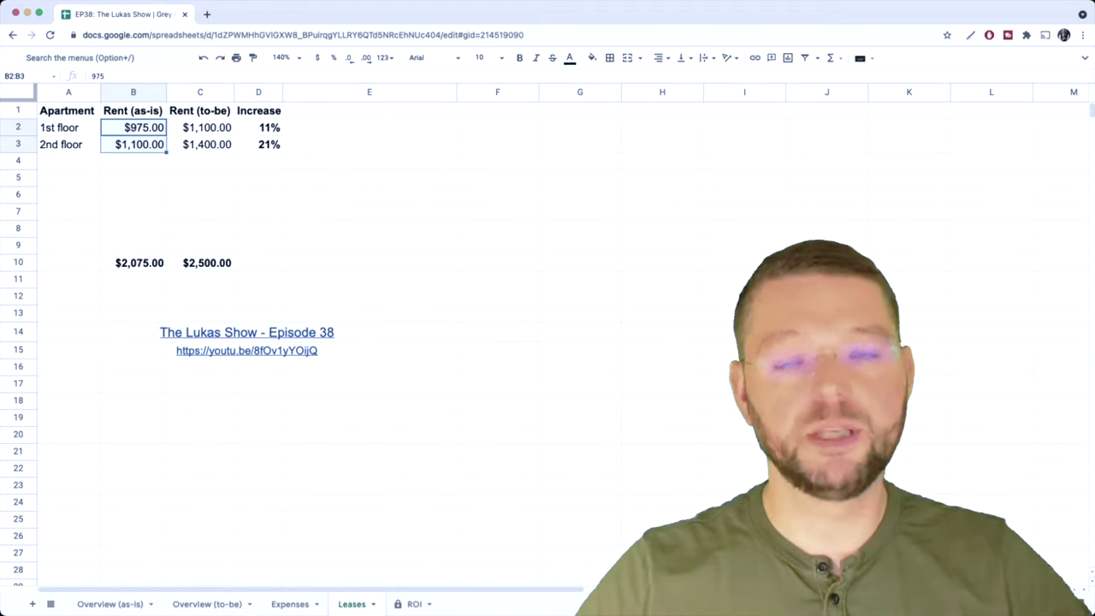
{"action": "left_click_drag", "start_coordinate": [200, 128], "coordinate": [201, 144]}
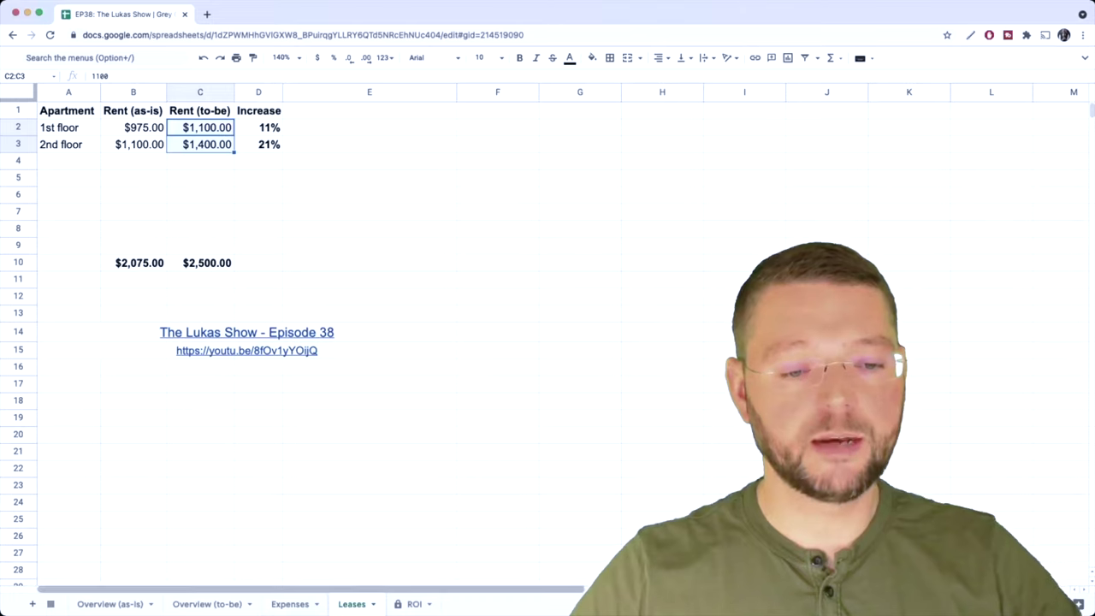
Return to the Overview (to-be) sheet and examine the multiple, gross rental yield, cash on cash return and cash flow including principal.
{"action": "left_click", "coordinate": [233, 605]}
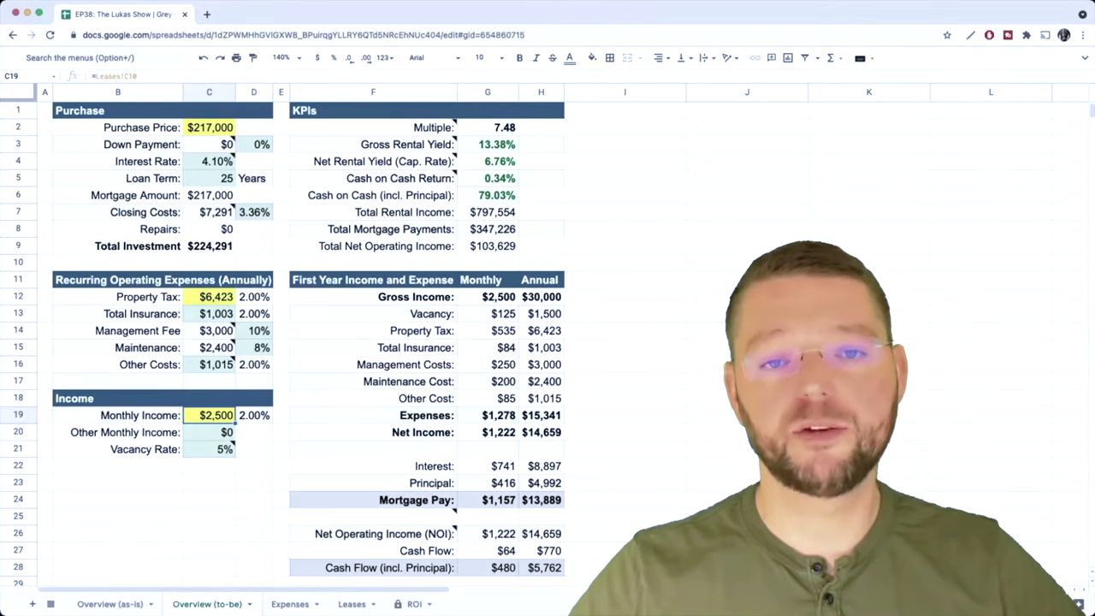
{"action": "left_click", "coordinate": [488, 127]}
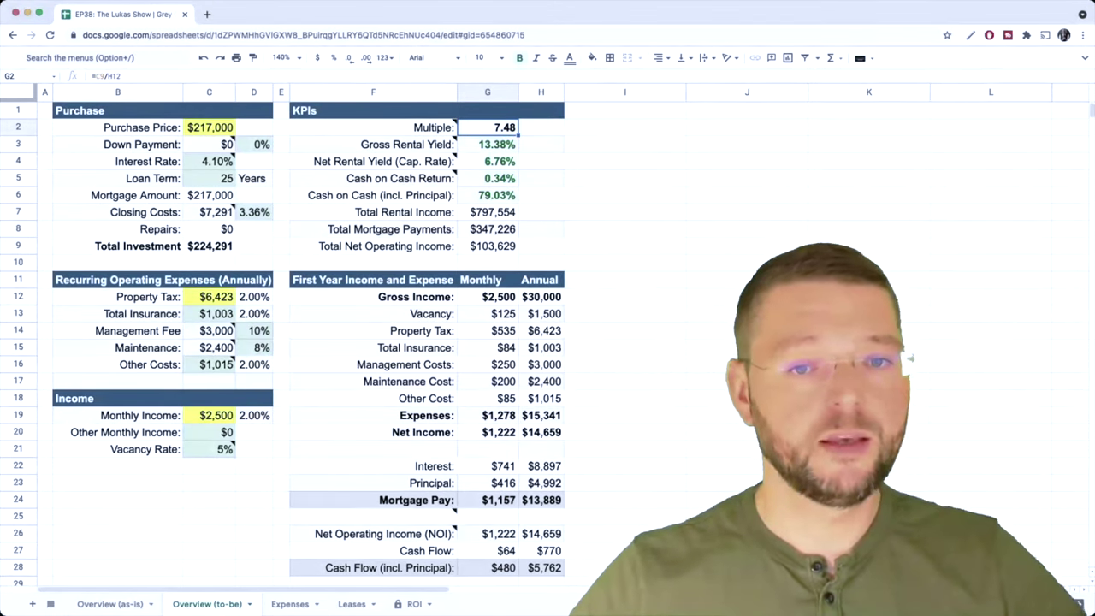
{"action": "left_click", "coordinate": [488, 143]}
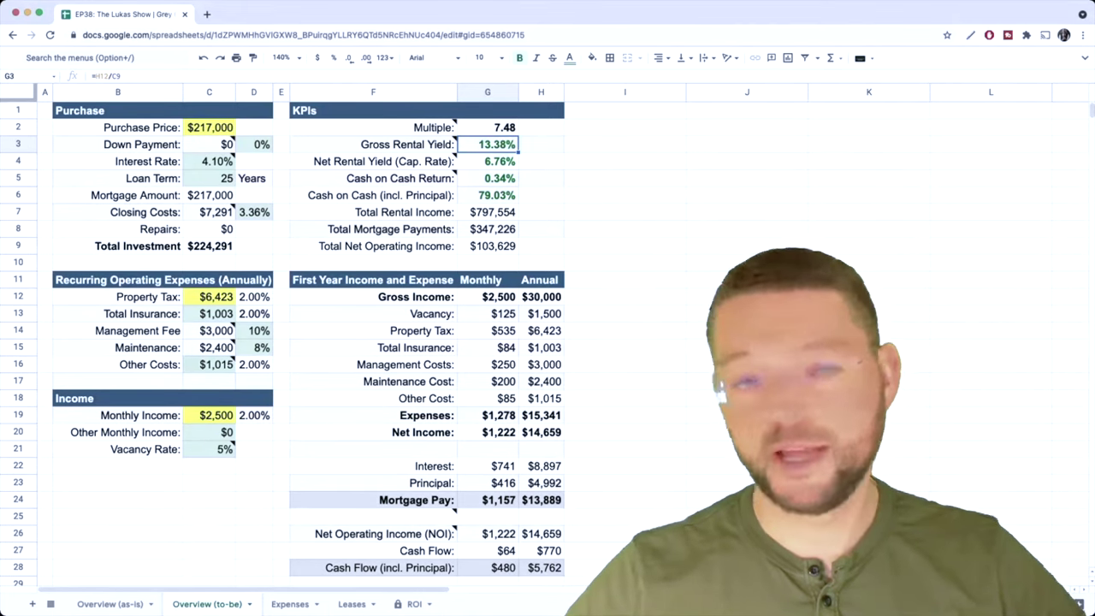
{"action": "left_click", "coordinate": [487, 178]}
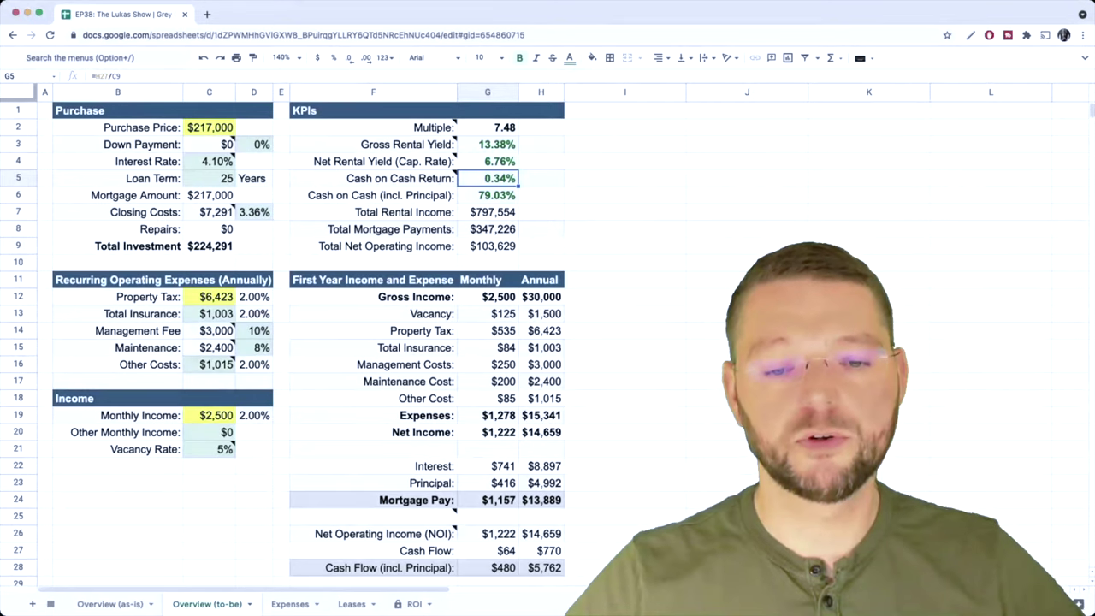
{"action": "left_click", "coordinate": [487, 567]}
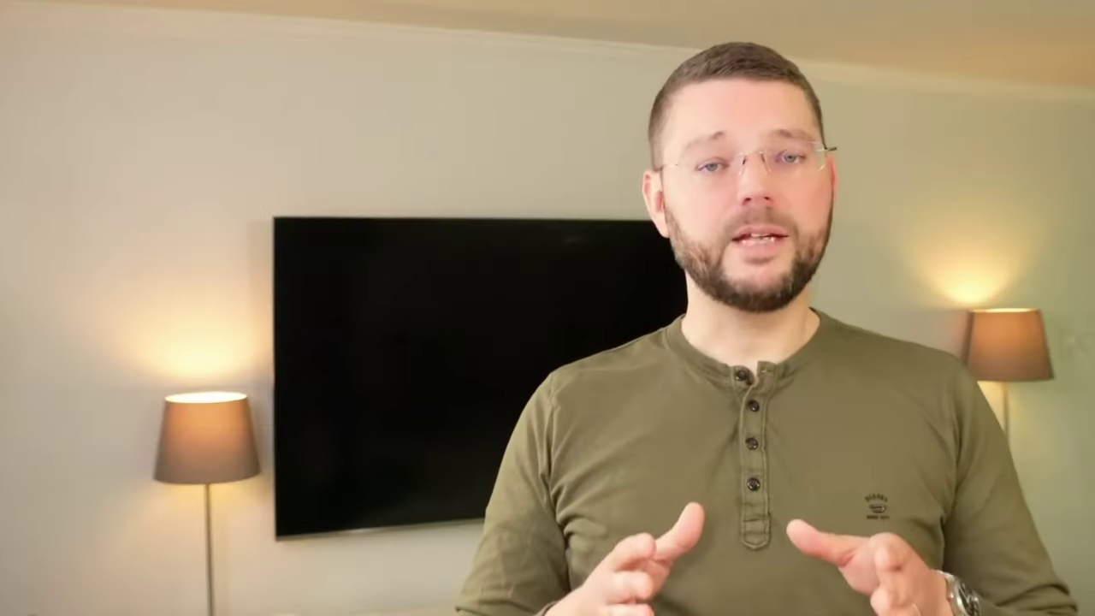